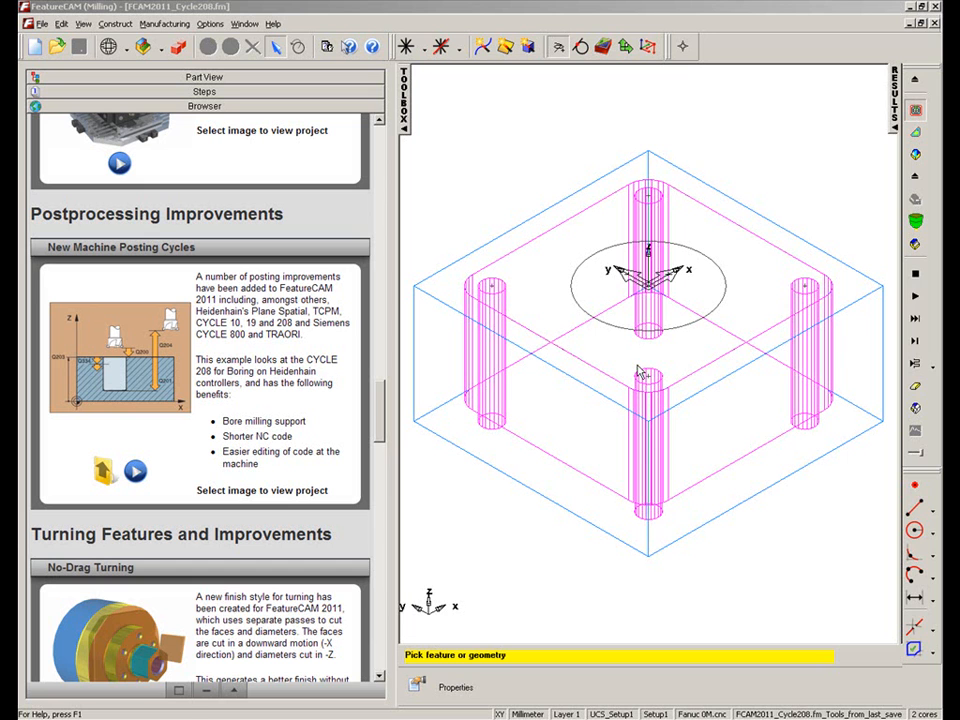
Step: Run a 3D machining simulation of the existing boss and corner holes, inspect the machined part, and clear the simulation
left_click(404, 126)
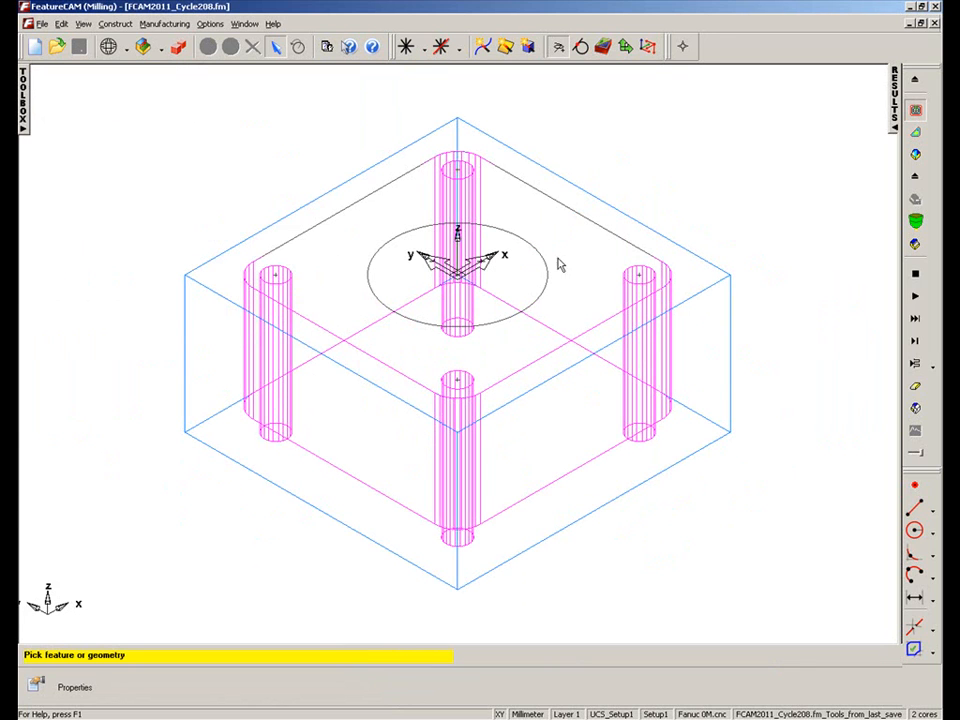
left_click(915, 157)
left_click(914, 298)
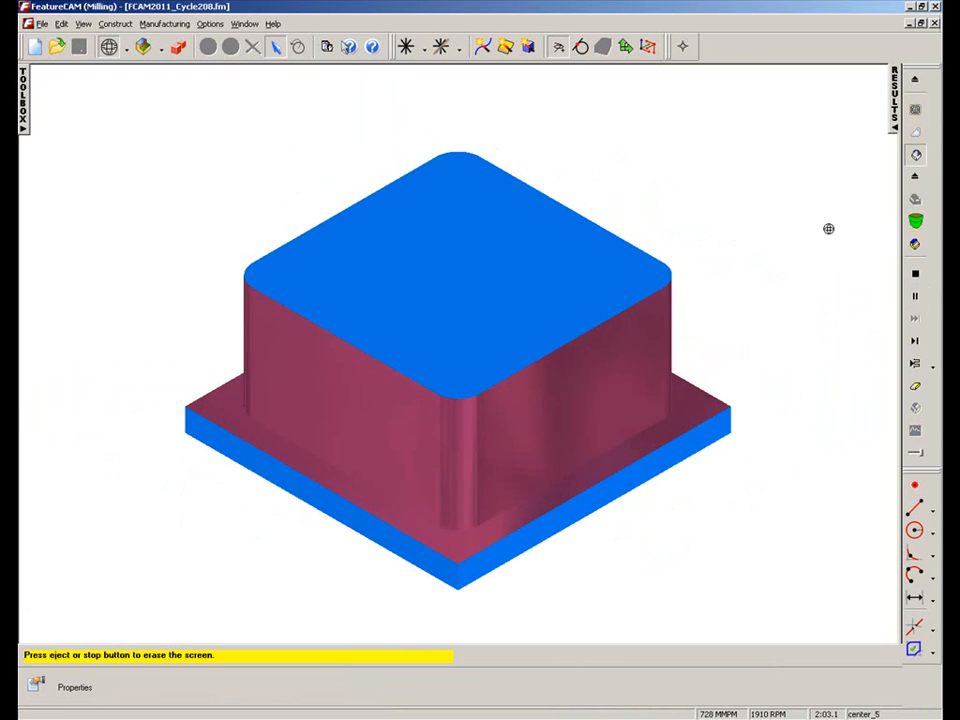
mouse_move(501, 279)
left_mouse_down()
mouse_move(501, 345)
mouse_move(491, 309)
mouse_move(489, 321)
mouse_move(390, 291)
left_mouse_up()
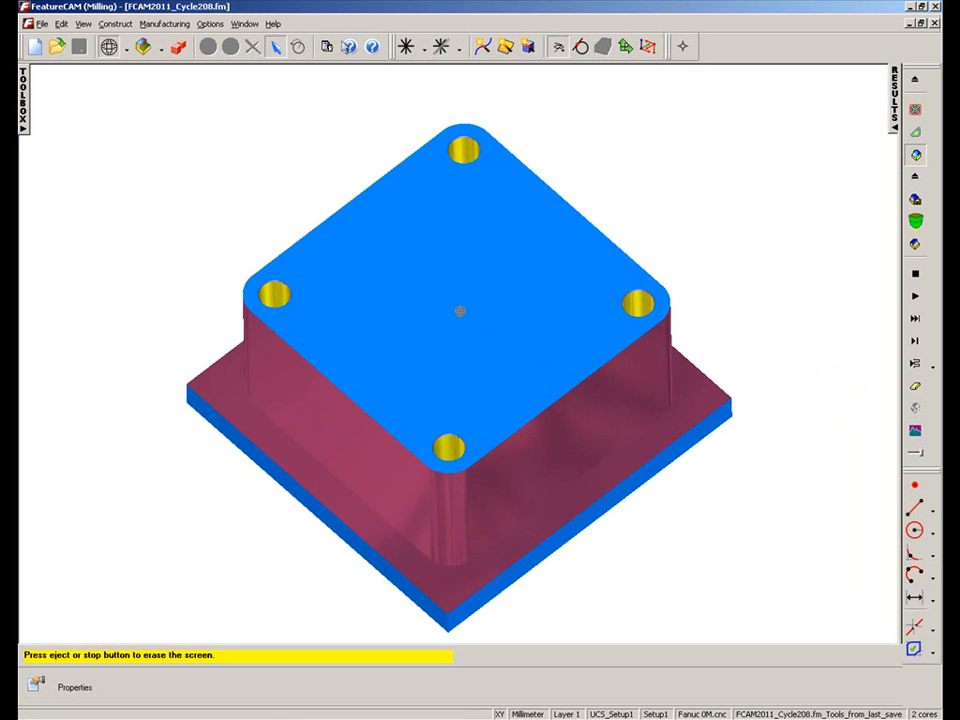
left_click(914, 273)
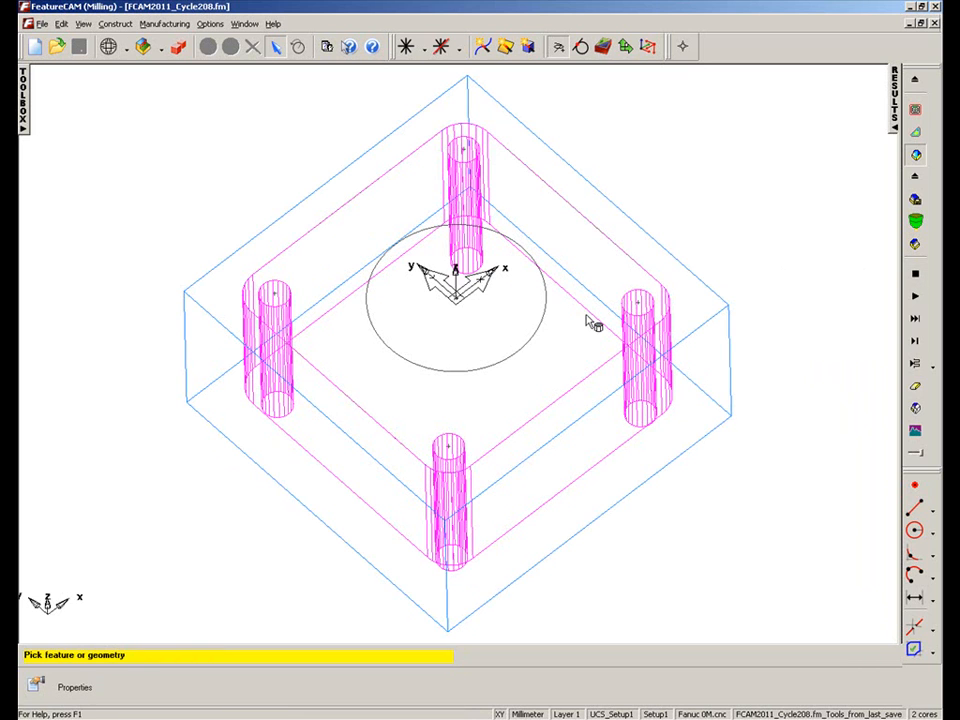
Step: Create a plain hole from the central circle, 28 mm in diameter and 20 mm deep, located at X 0, Y 0, Z 0
left_click(550, 317)
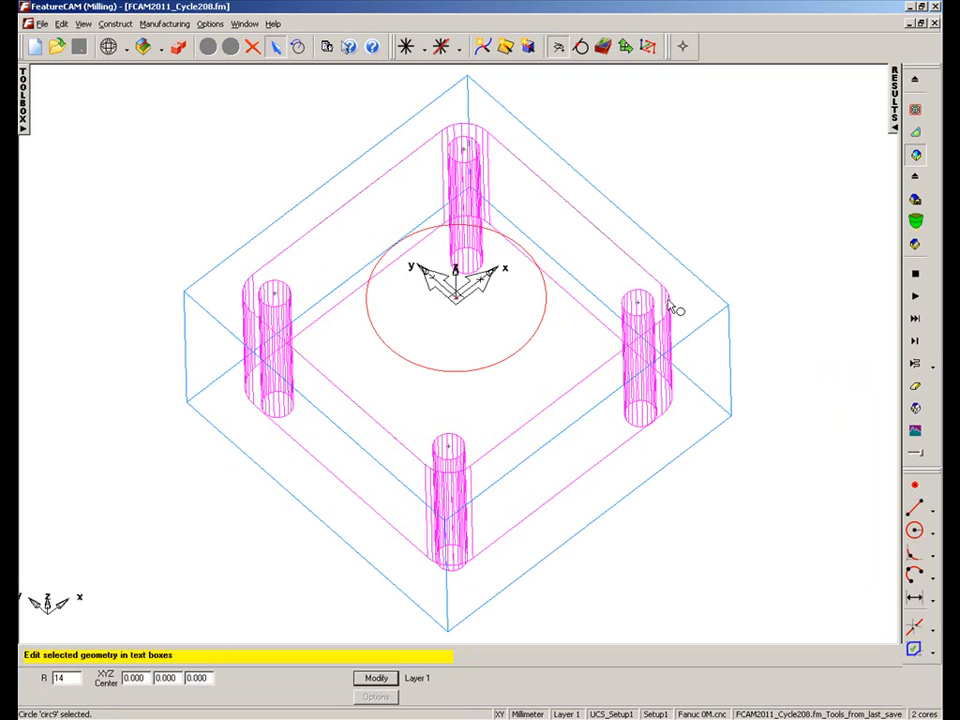
left_click(605, 47)
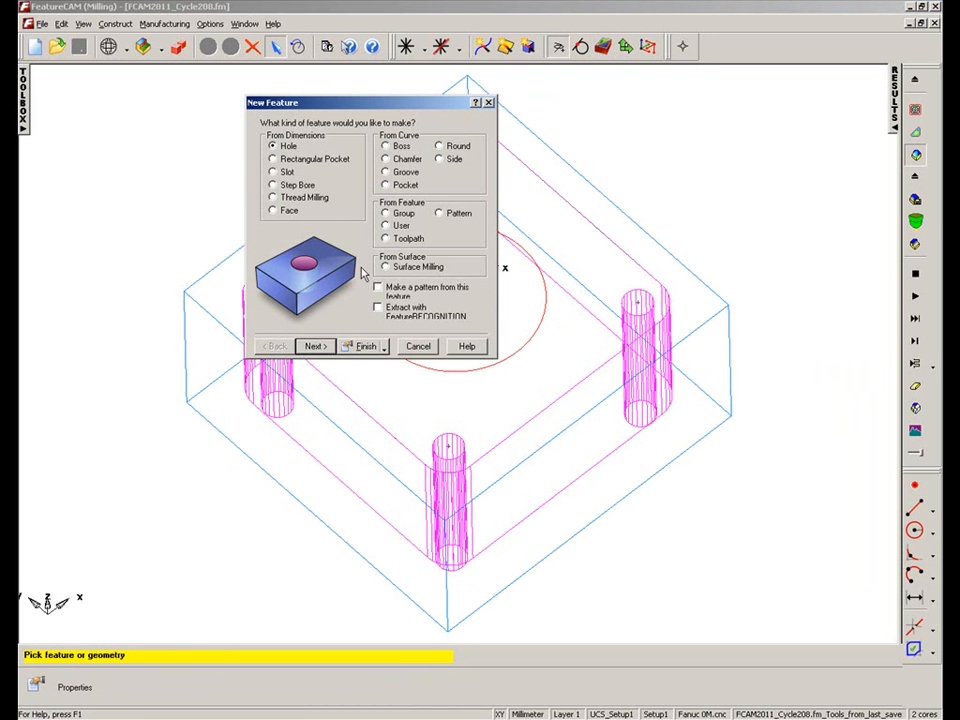
left_click(317, 347)
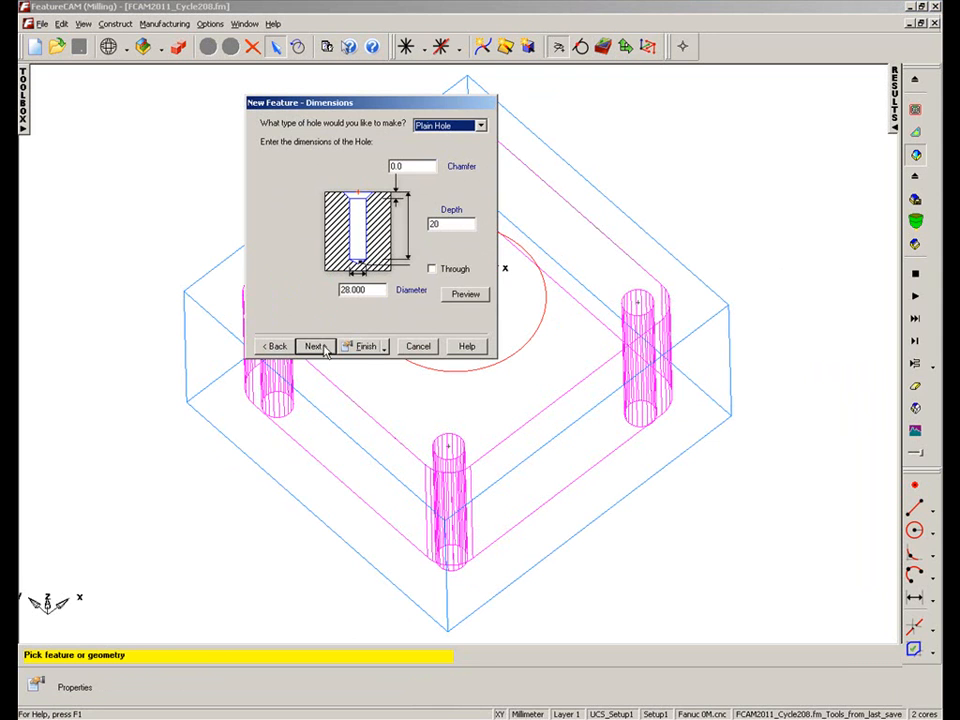
left_click(314, 346)
left_click_drag(372, 100, 197, 103)
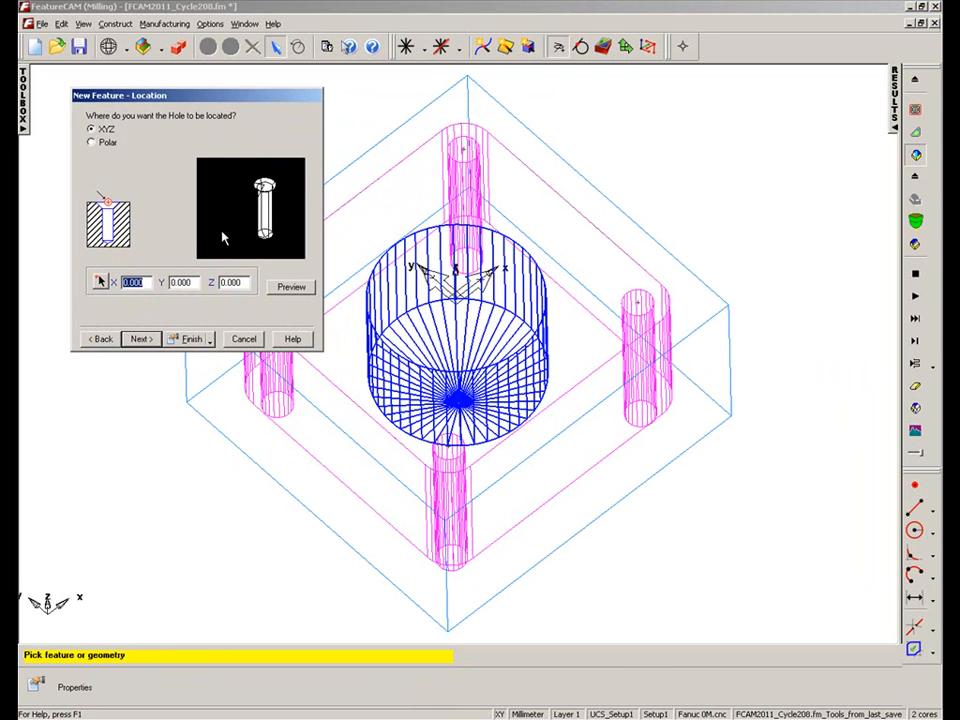
left_click(186, 339)
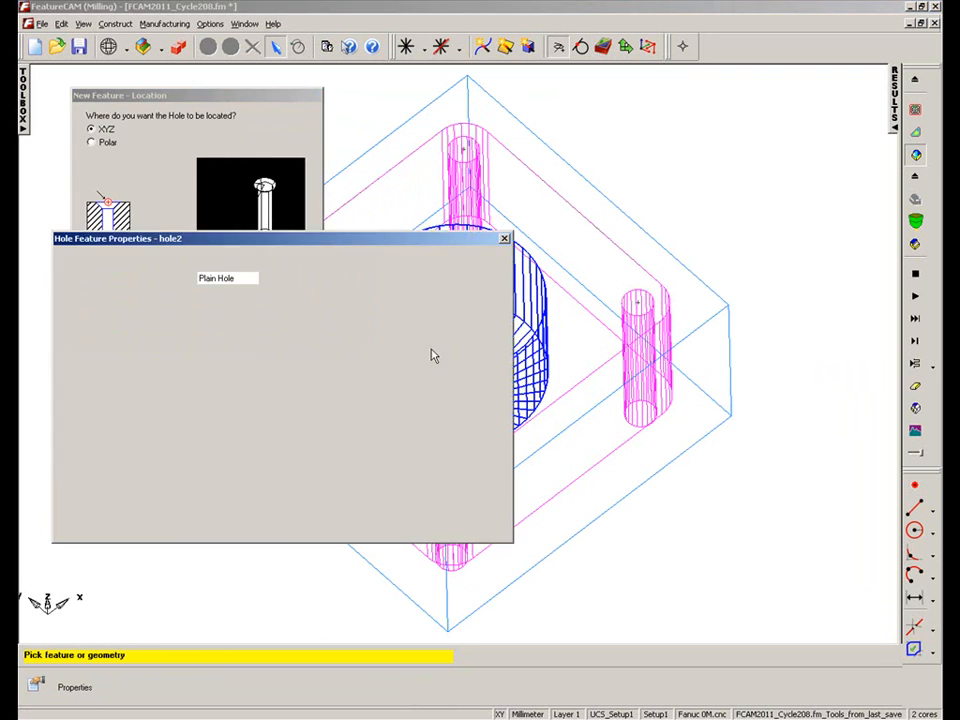
left_click(207, 526)
Step: Switch the active tool crib to "tools"
middle_click_drag(419, 440, 427, 368)
left_click(785, 712)
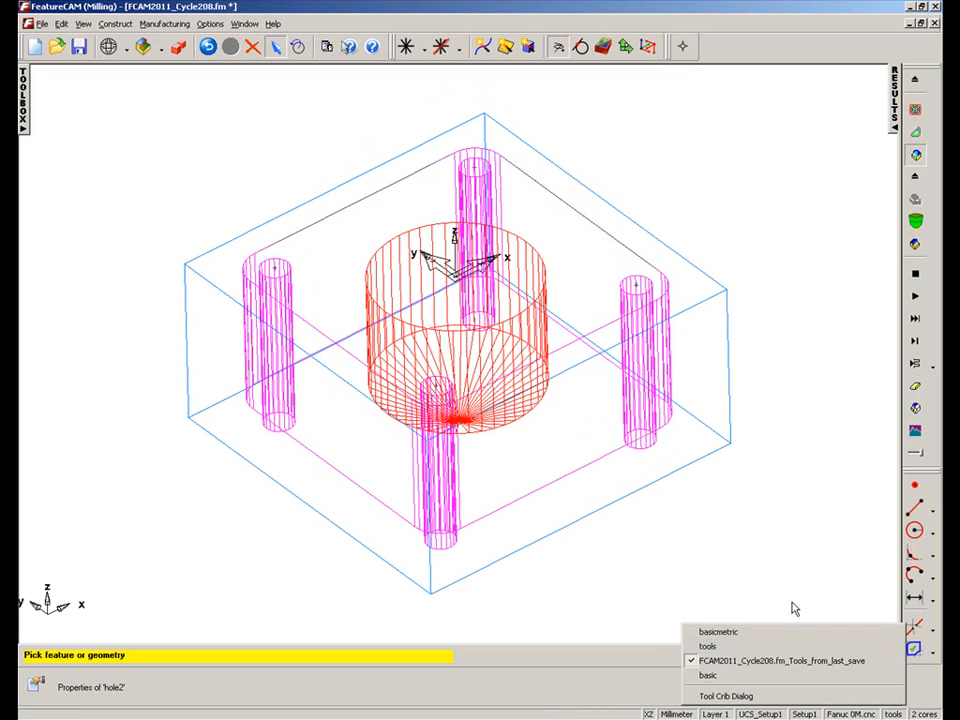
Step: Review the operation list for the central hole, run the 3D simulation of the whole part, and clear it
left_click(894, 123)
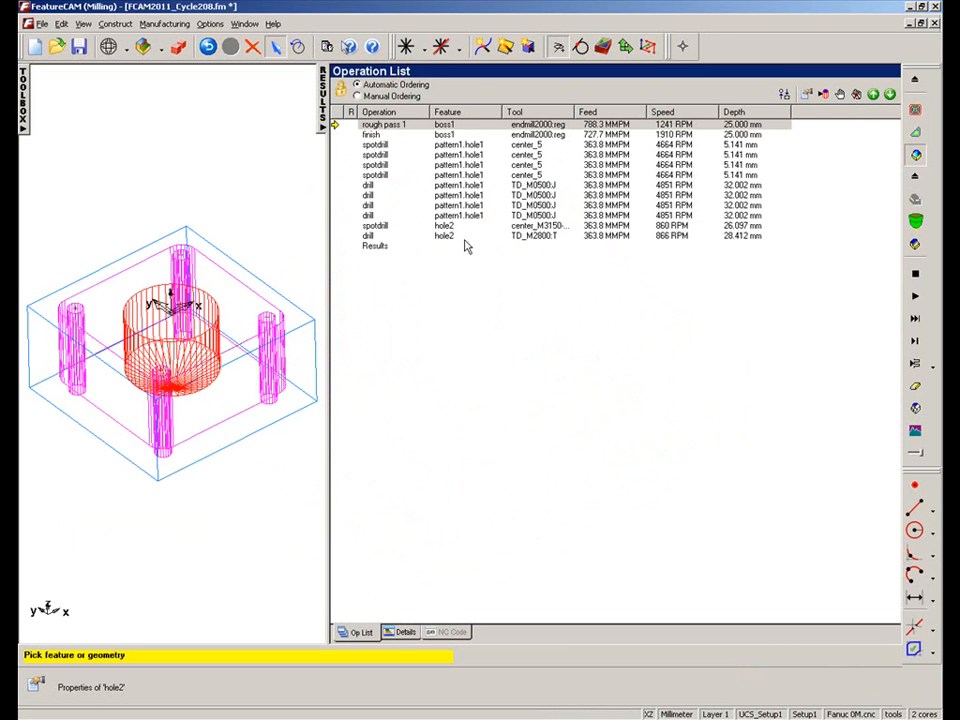
left_click(323, 105)
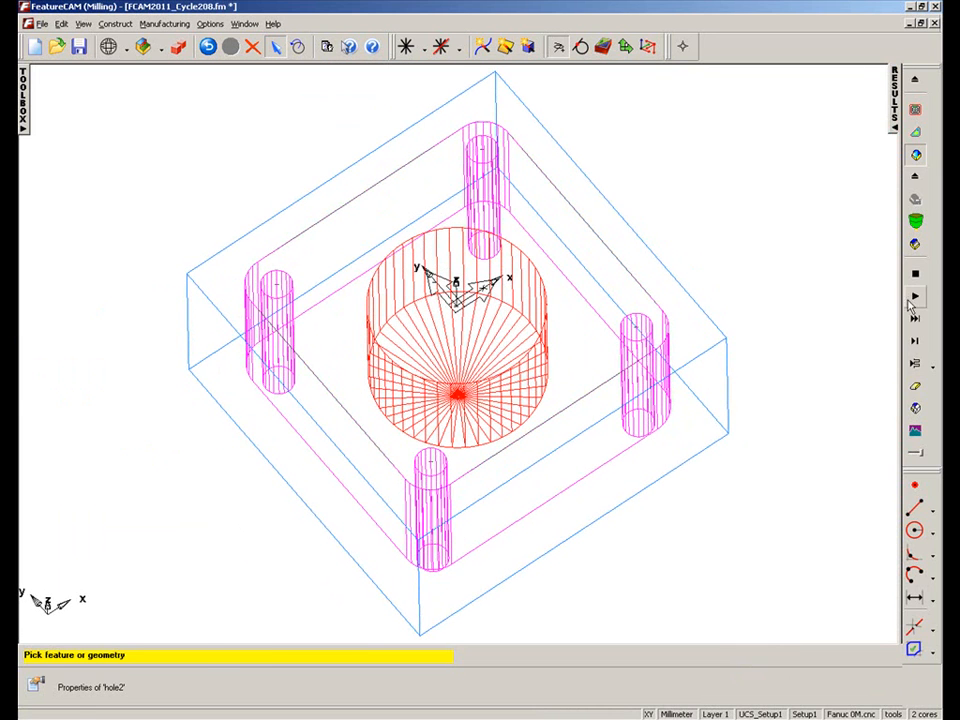
left_click(913, 296)
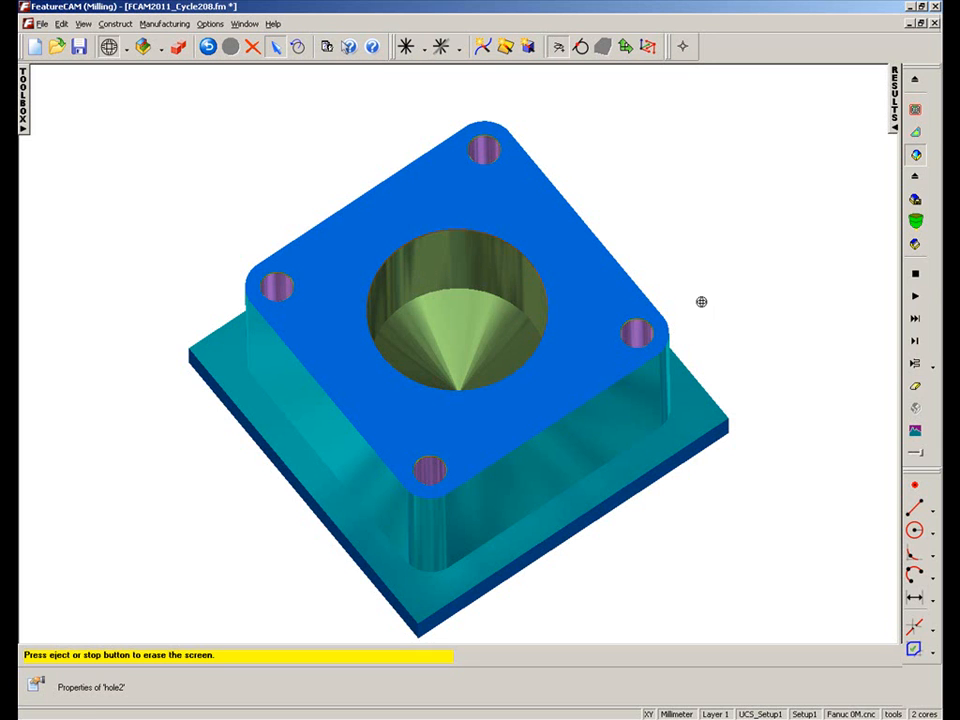
left_click(916, 274)
Step: Set hole2's strategy to Drill/Mill, enabling Rough with Endmill to full diameter and disabling Drill full diameter and Rough with Endmill, Finish with Endmill
left_click(24, 88)
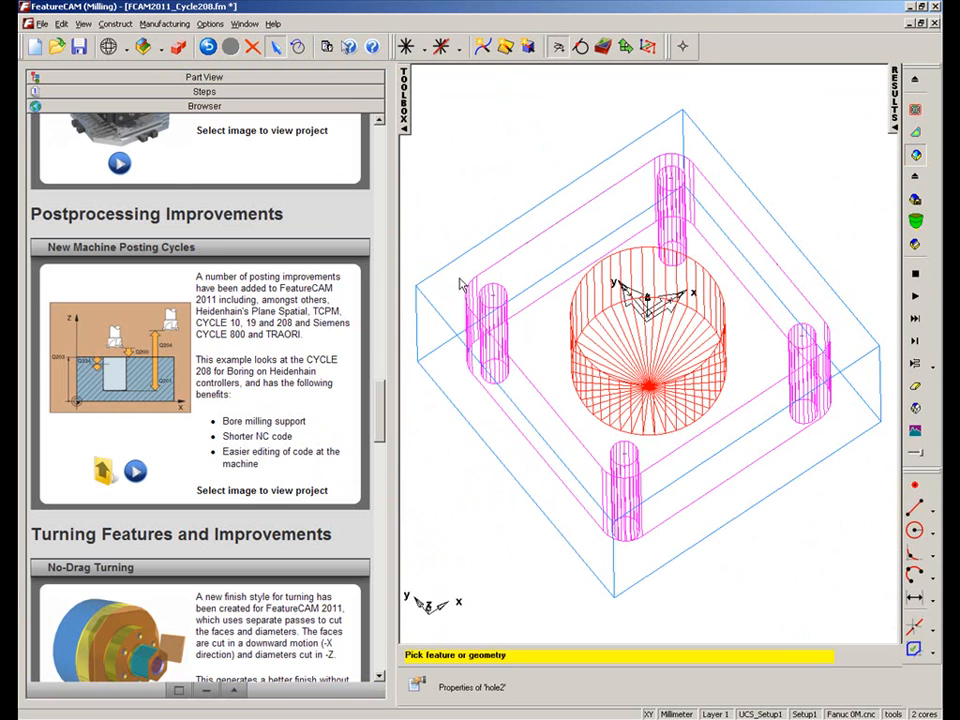
left_click(183, 80)
double_click(90, 169)
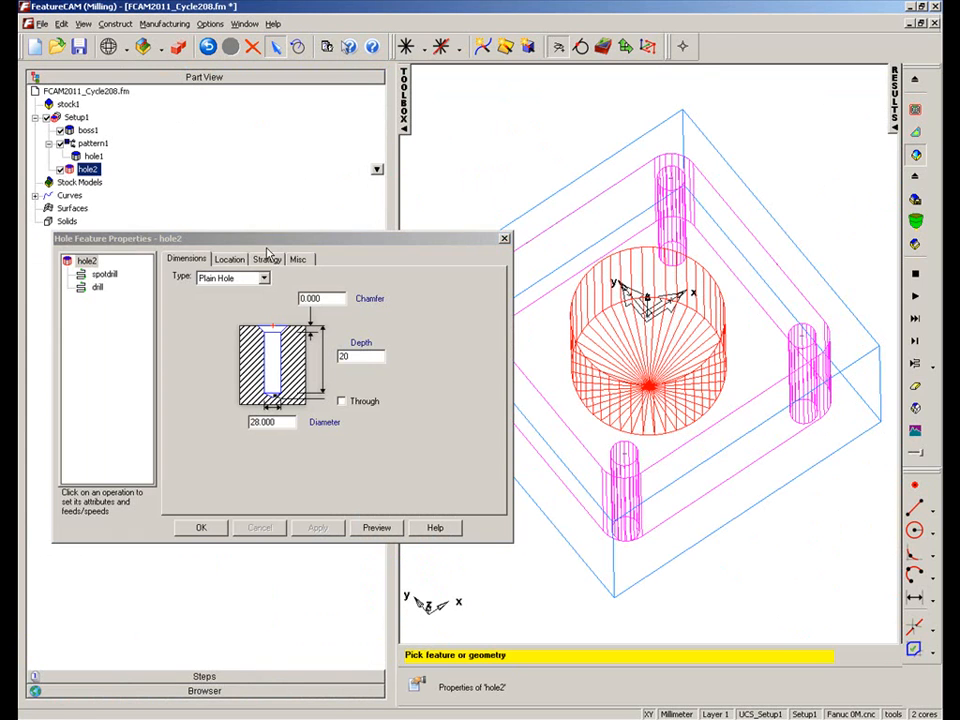
left_click(267, 259)
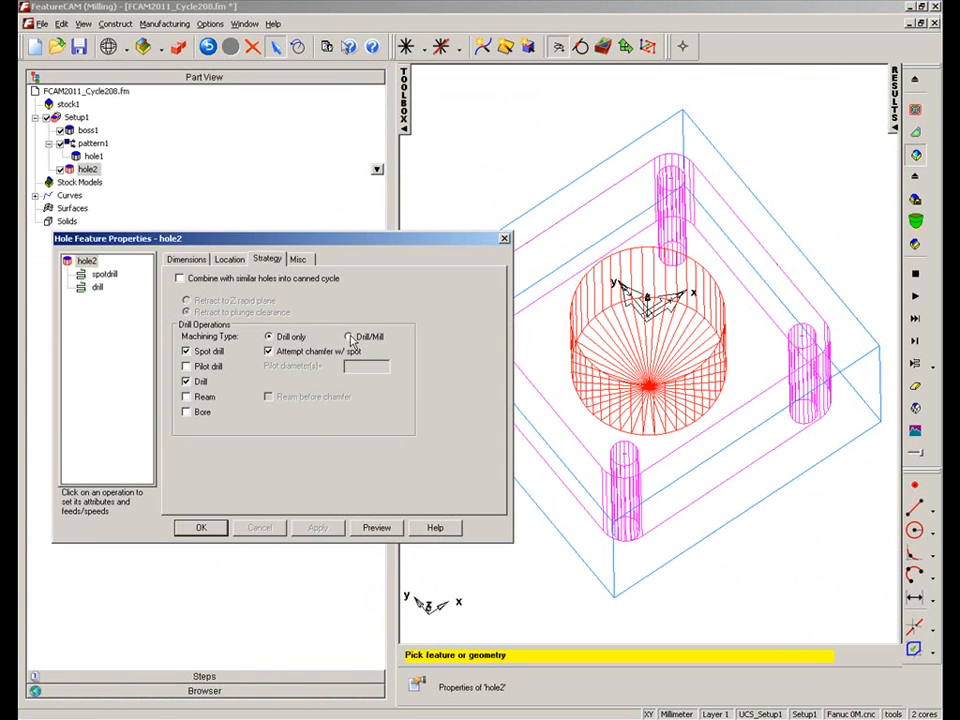
left_click(349, 337)
left_click(240, 352)
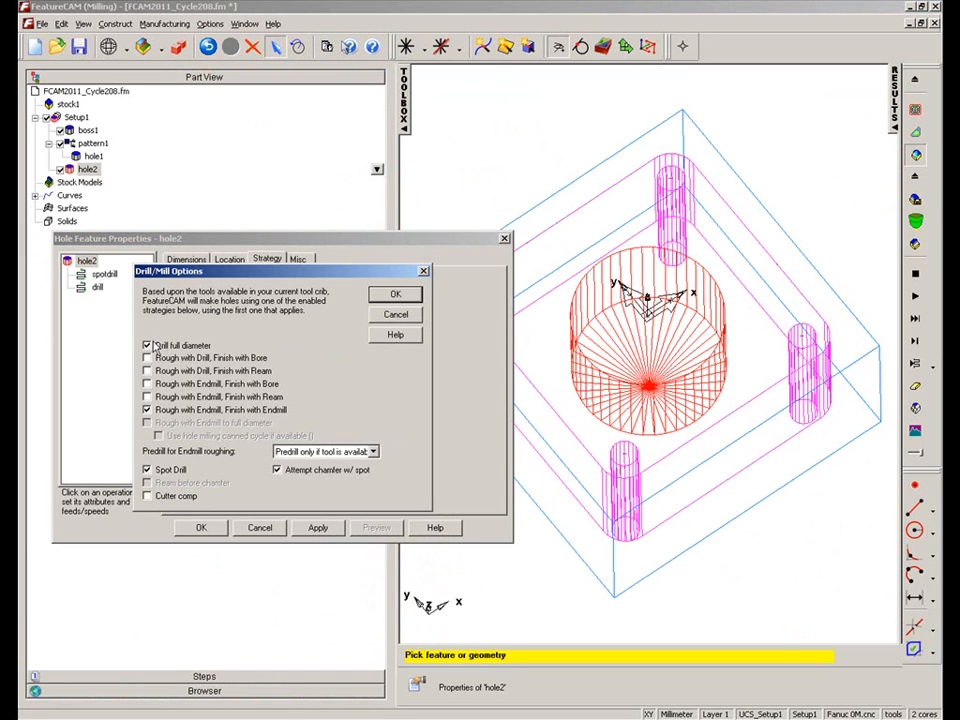
left_click(148, 345)
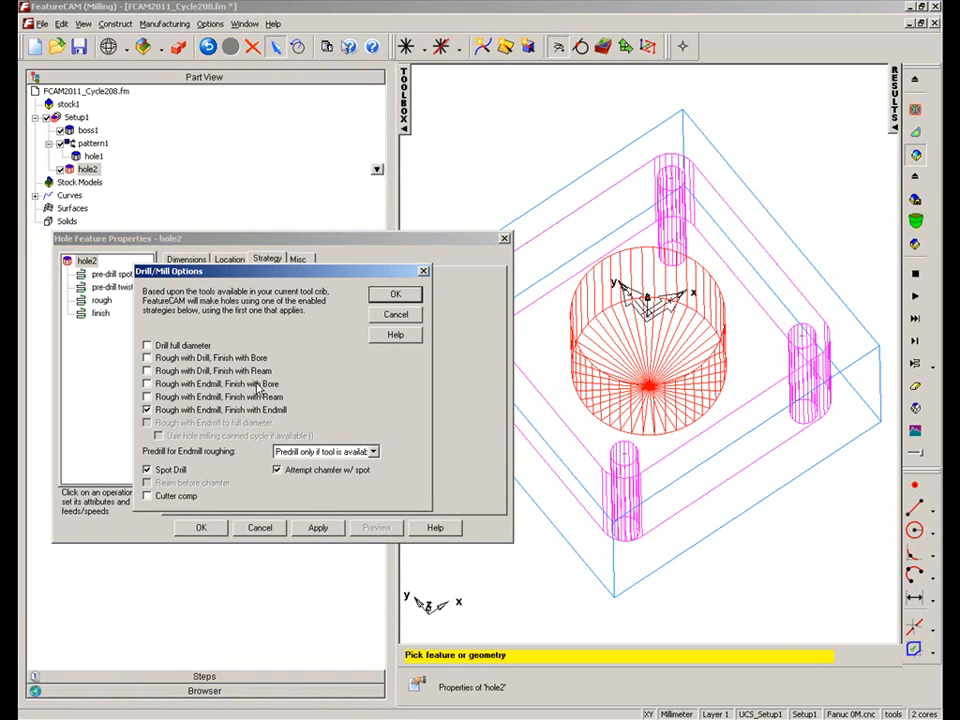
left_click(147, 410)
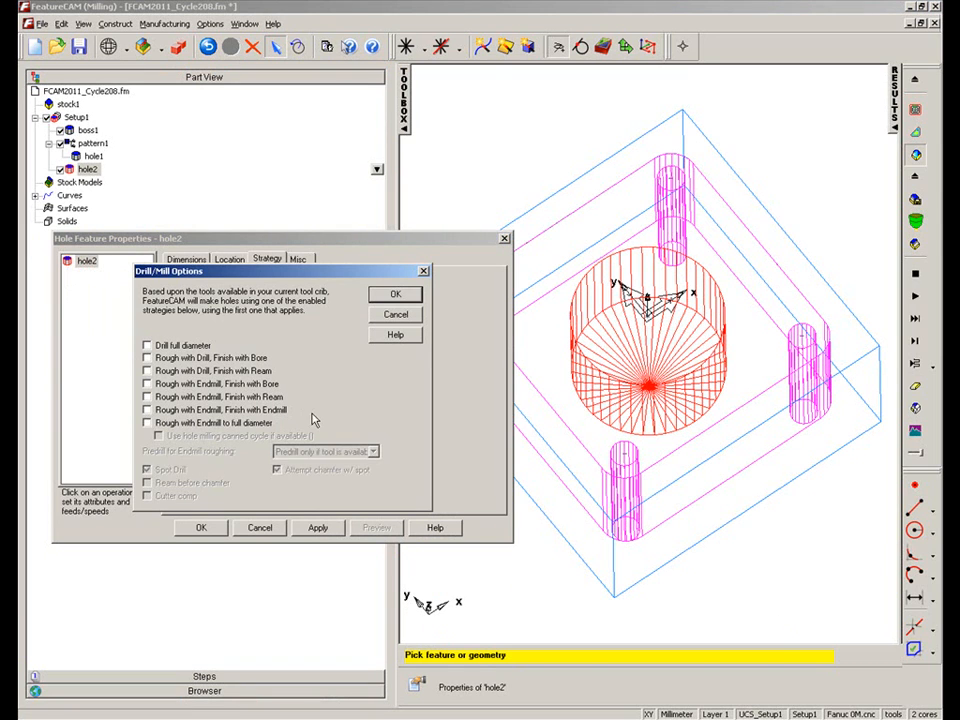
left_click(147, 423)
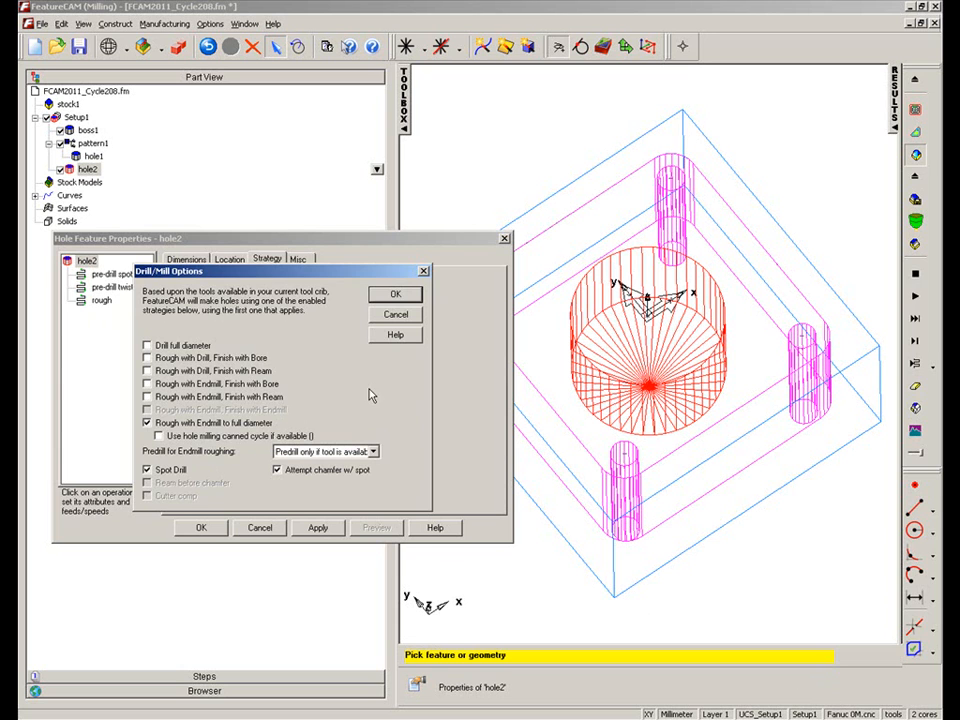
left_click(395, 295)
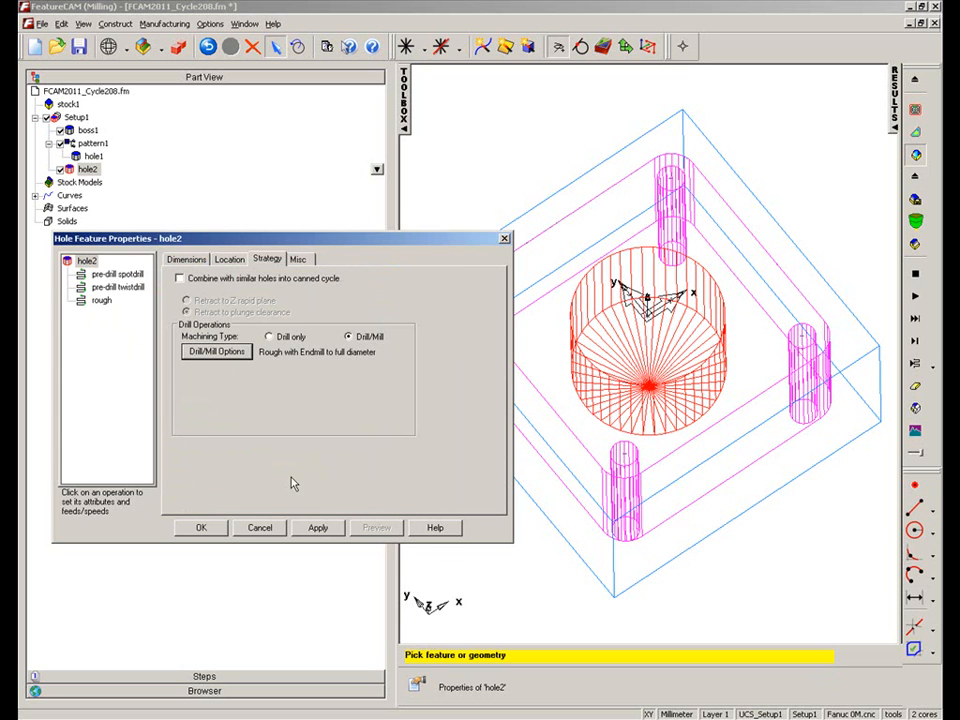
left_click(212, 528)
Step: Load the Hermle_C30_Heidenhain_530.cnc post processor from the FCAM2011_Posting project folder
left_click(228, 690)
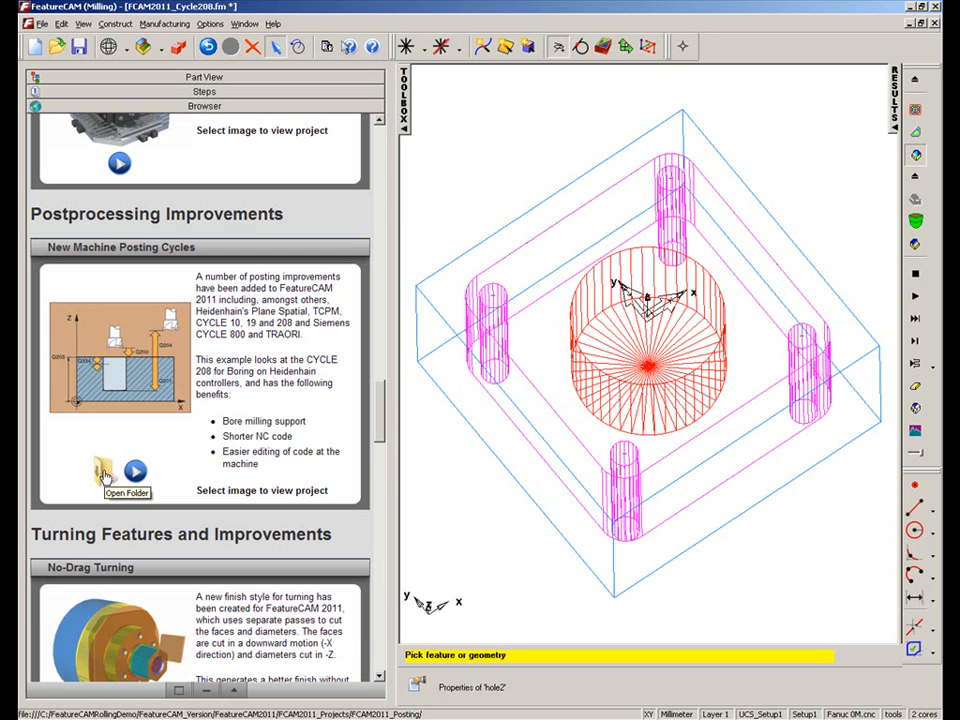
left_click(104, 474)
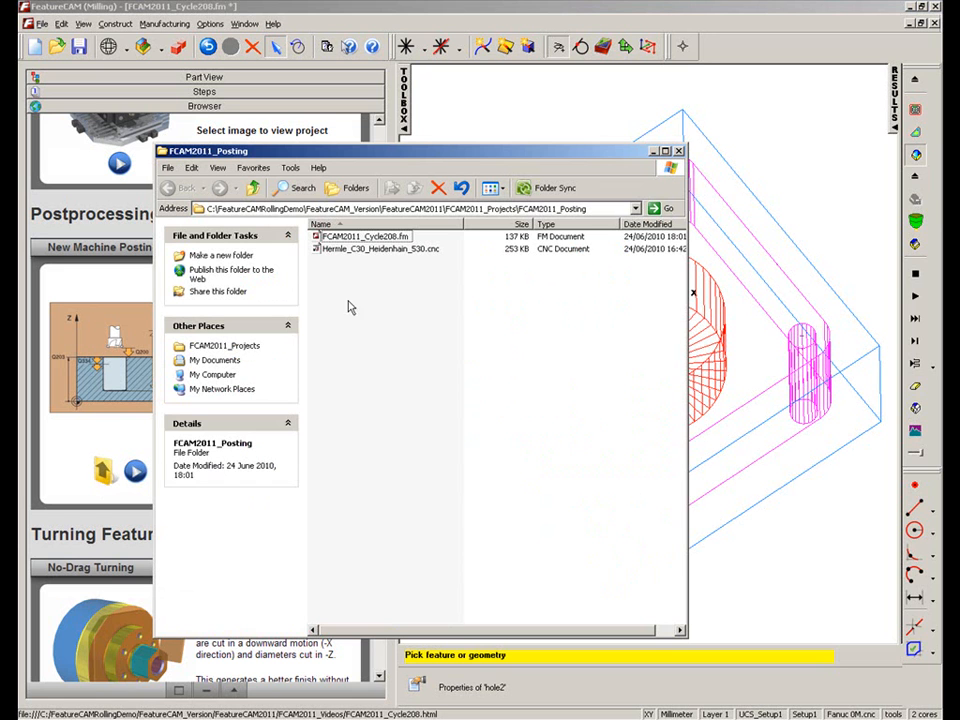
left_click_drag(354, 249, 836, 155)
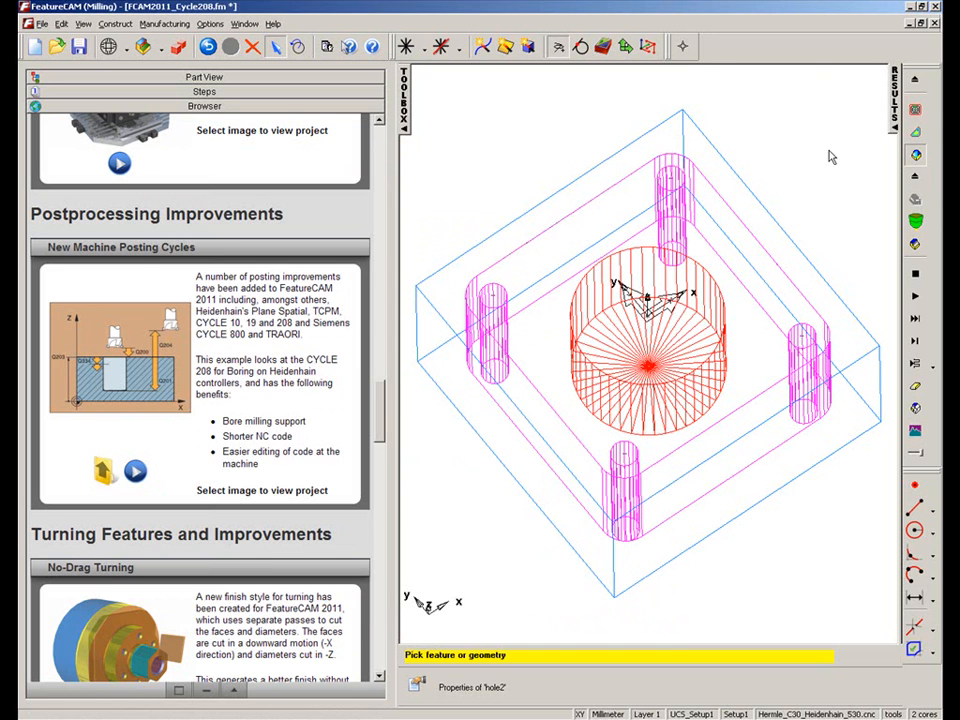
Step: Enable the hole milling canned cycle (208) in hole2's Drill/Mill options and apply the change
left_click(157, 80)
double_click(88, 170)
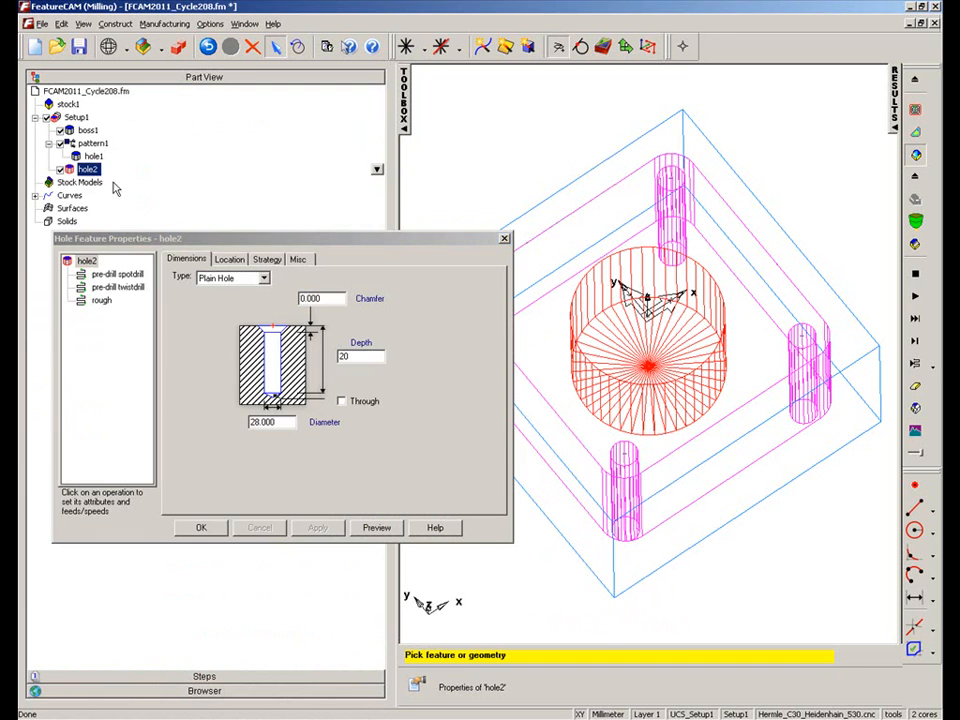
left_click(267, 259)
left_click(217, 353)
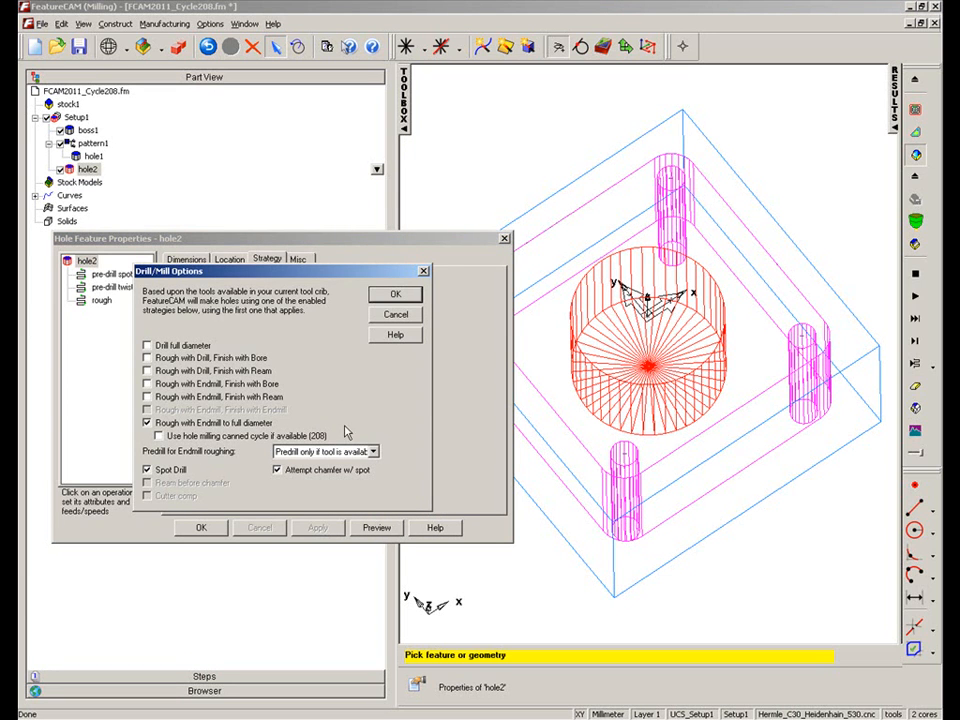
left_click(159, 436)
left_click(395, 294)
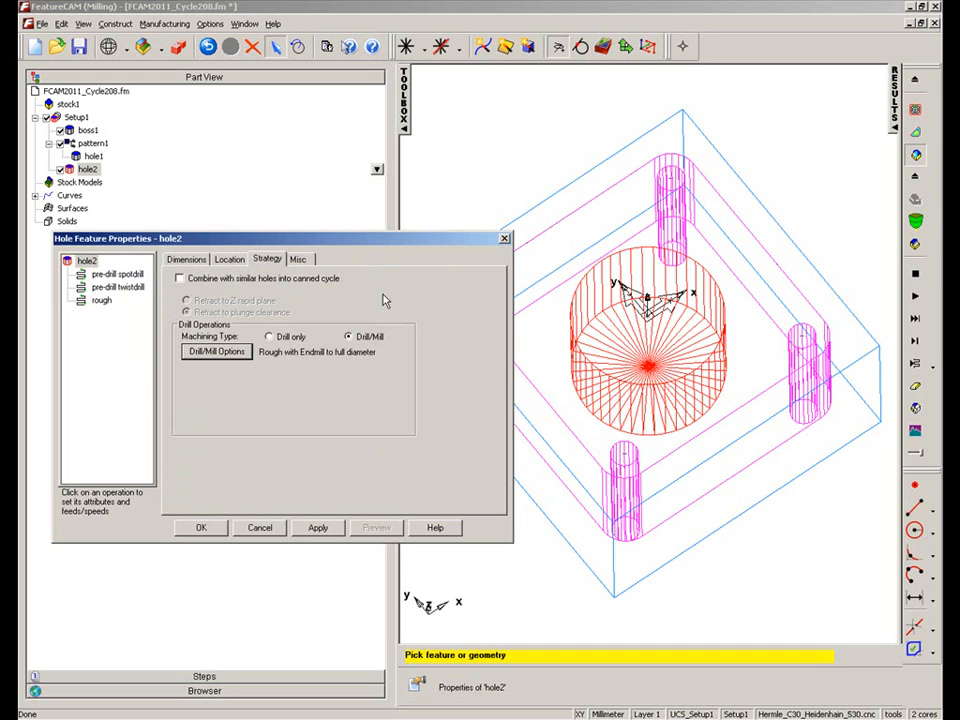
left_click(320, 528)
left_click(200, 527)
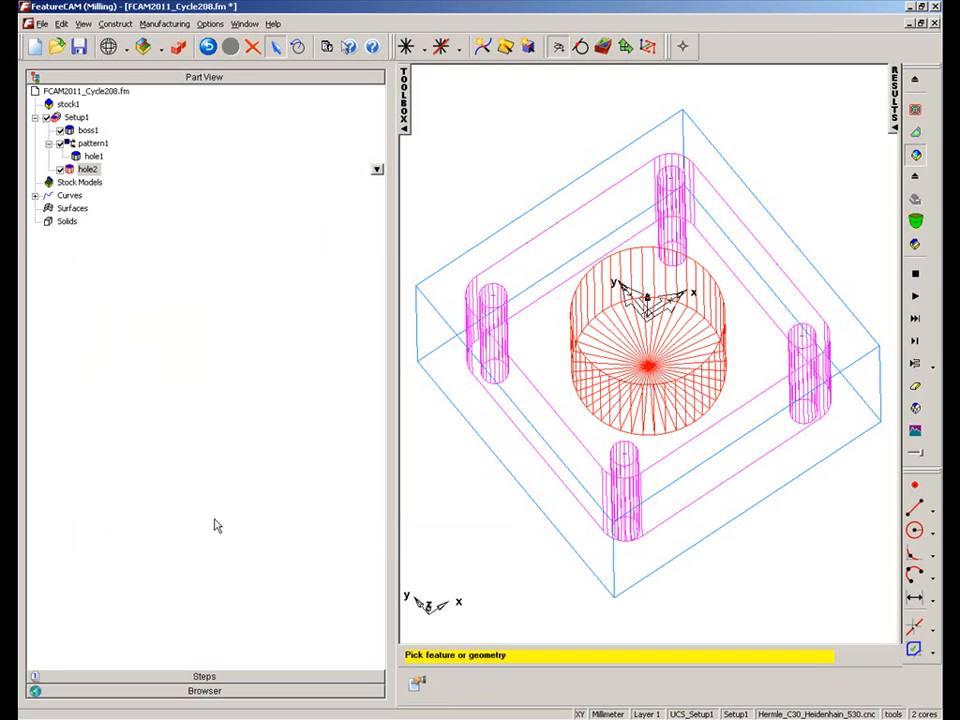
Step: Simulate the part in 3D again and inspect the milled floor of the central hole
left_click(405, 115)
left_click(911, 299)
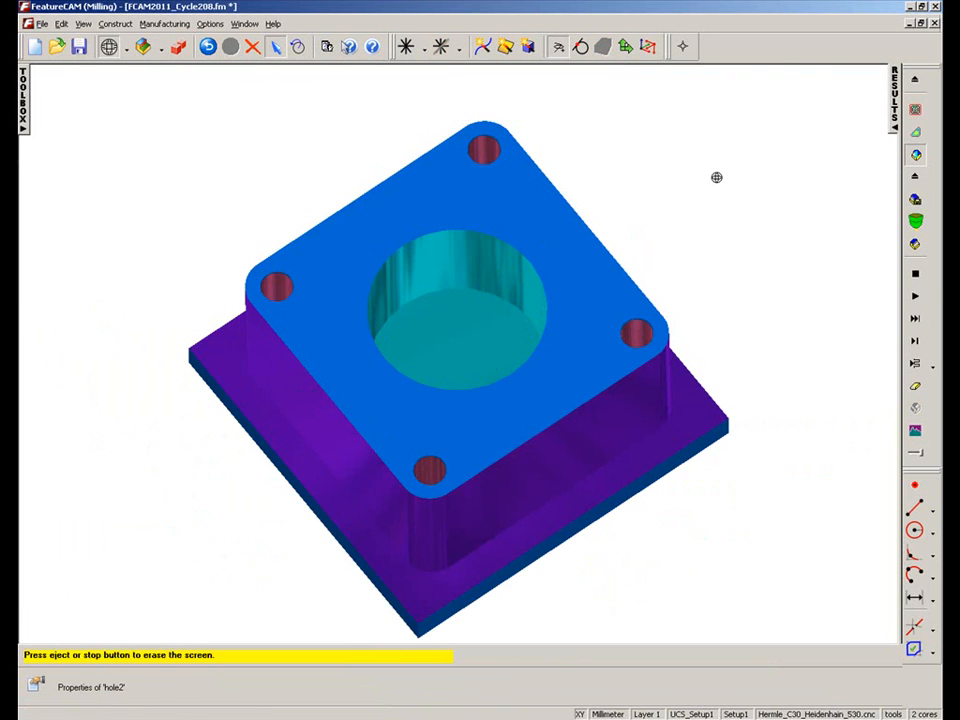
middle_click_drag(510, 238, 478, 196)
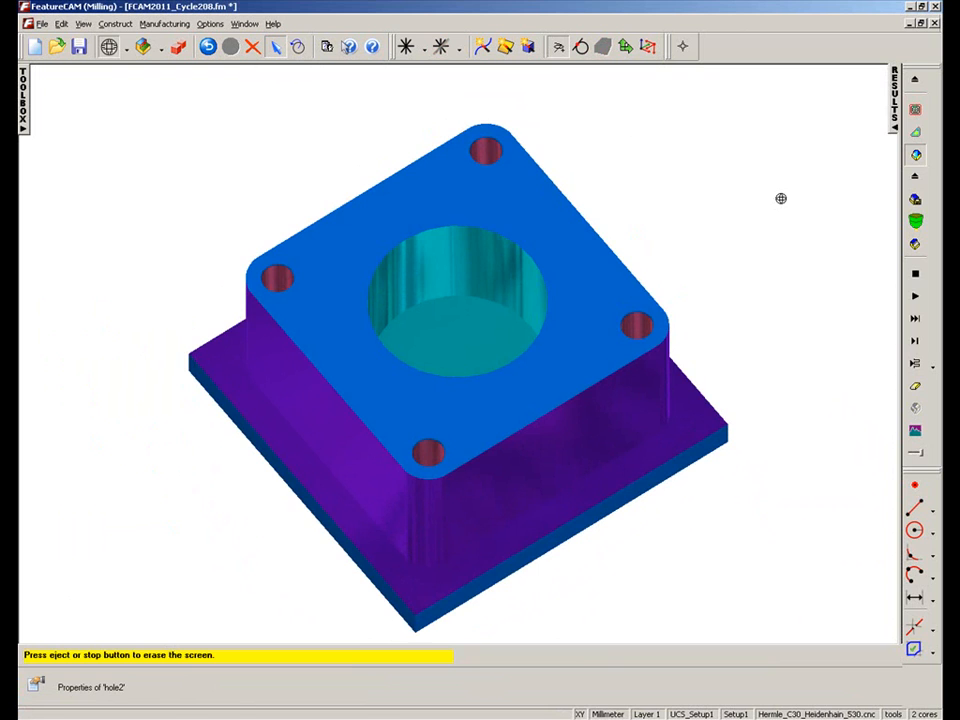
Step: Display the posted NC code and adjust the results pane so the code and the 3D part are both readable
left_click(895, 100)
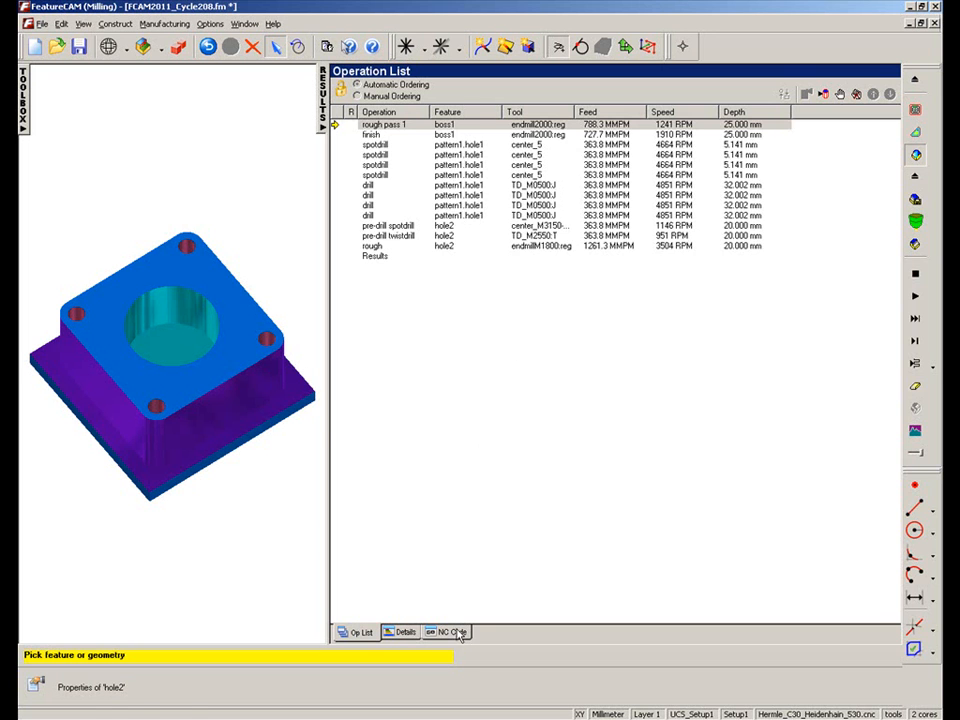
left_click(405, 632)
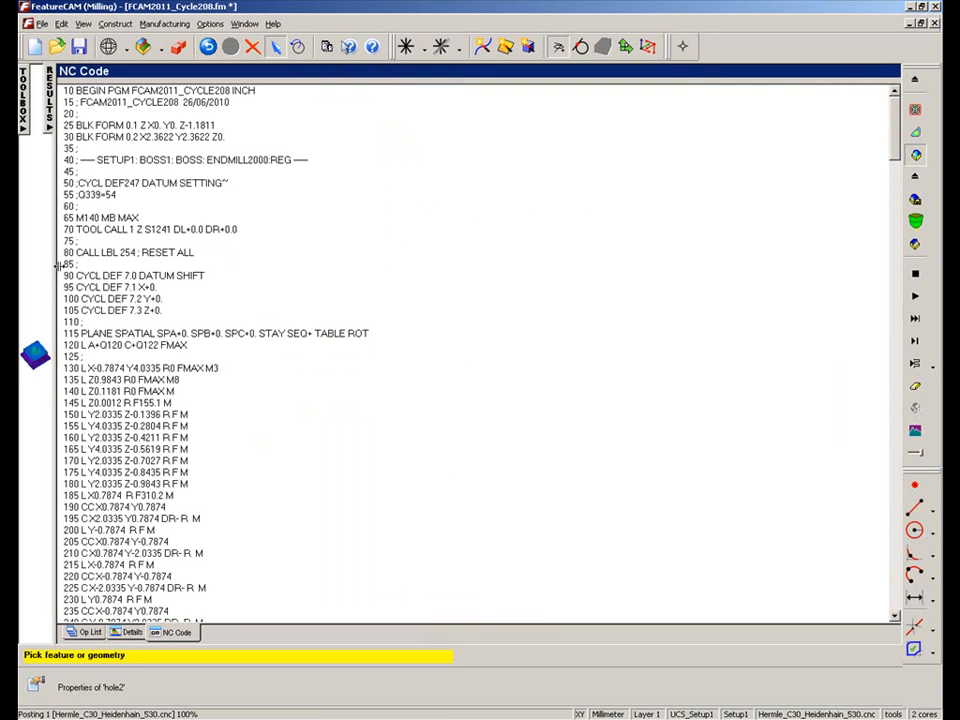
left_click_drag(52, 257, 373, 280)
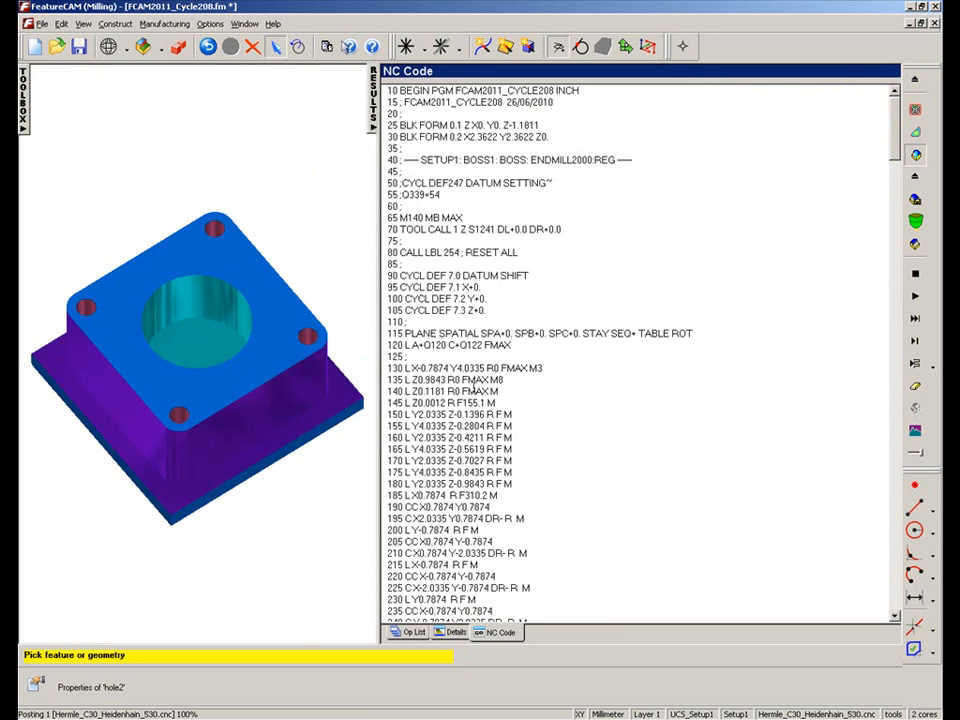
Step: Find the CYCL DEF 208 BORE MILLING block in the NC code by searching for 208, and highlight its parameters Q200 to Q351
right_click(510, 255)
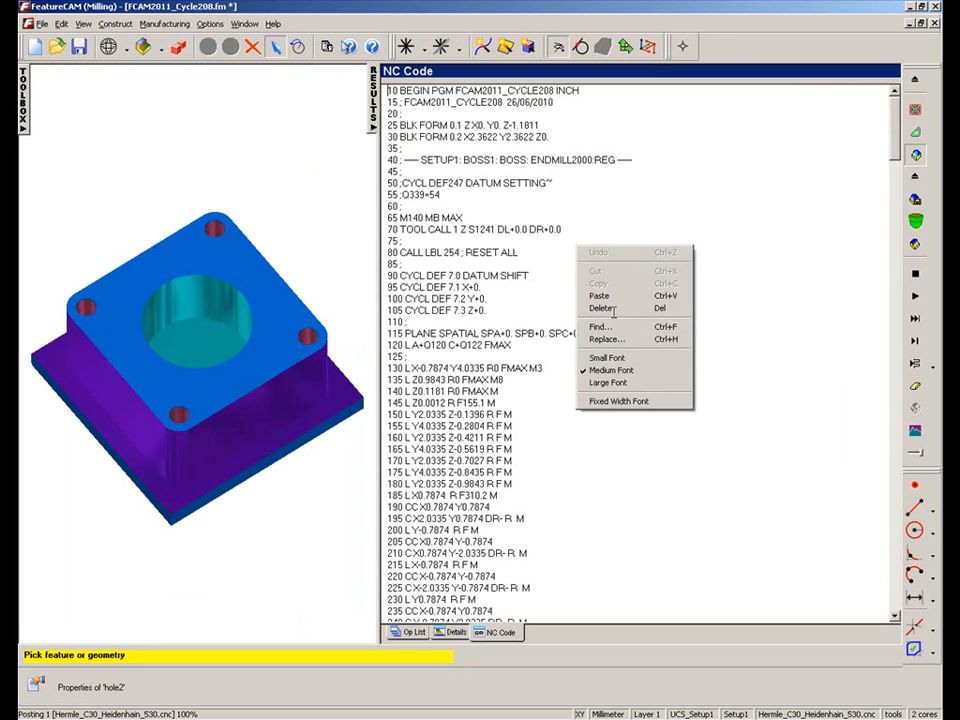
left_click(545, 323)
key("Return")
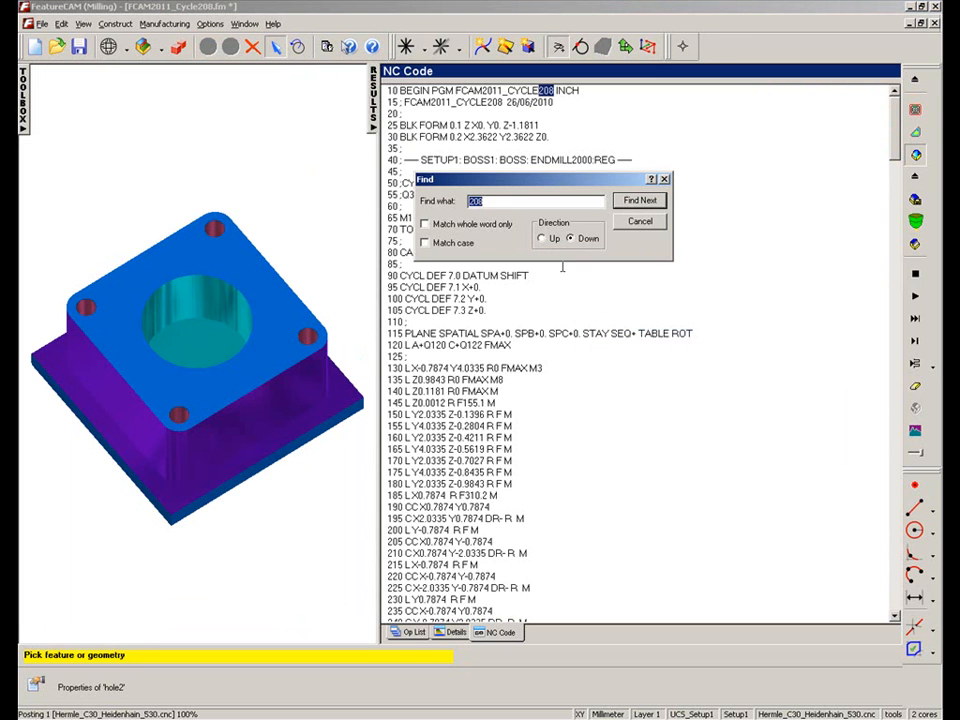
key("Return")
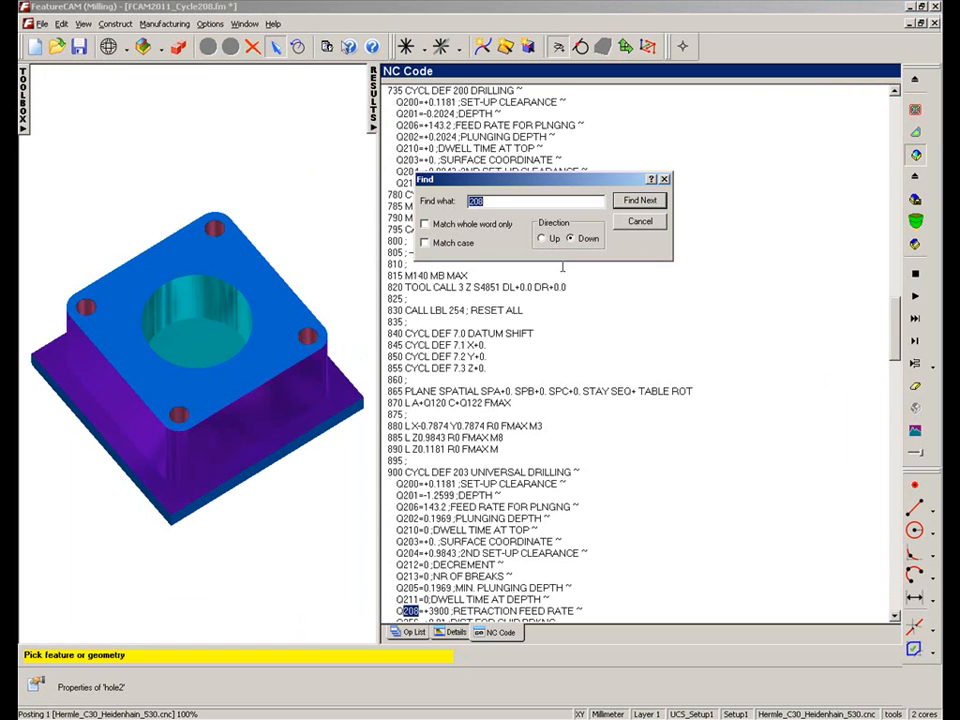
key("Return")
key("Return")
key("Return")
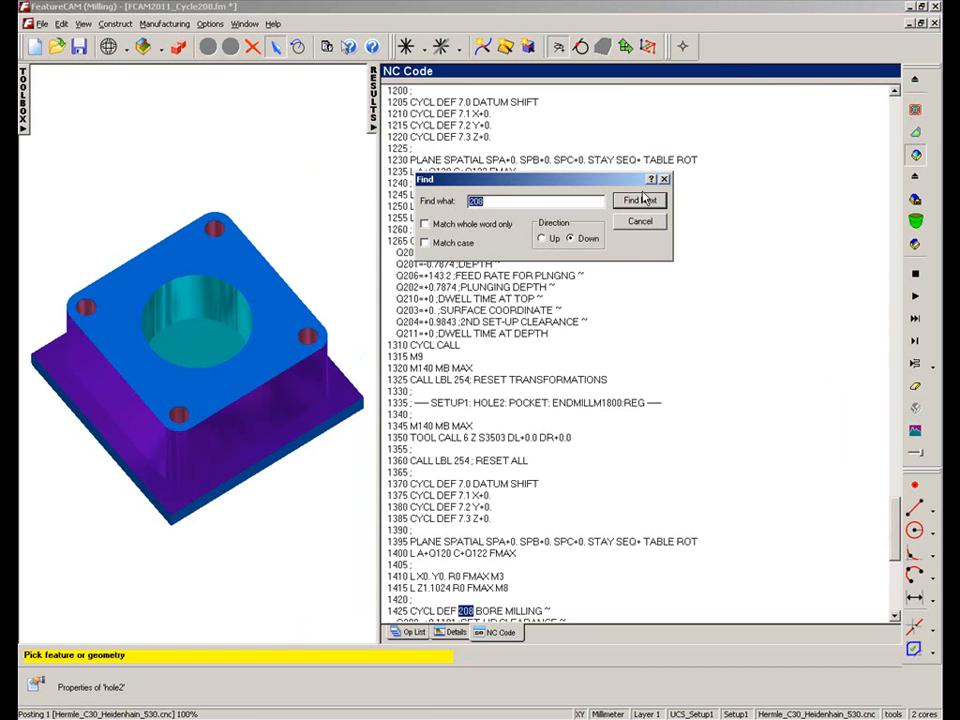
key("Escape")
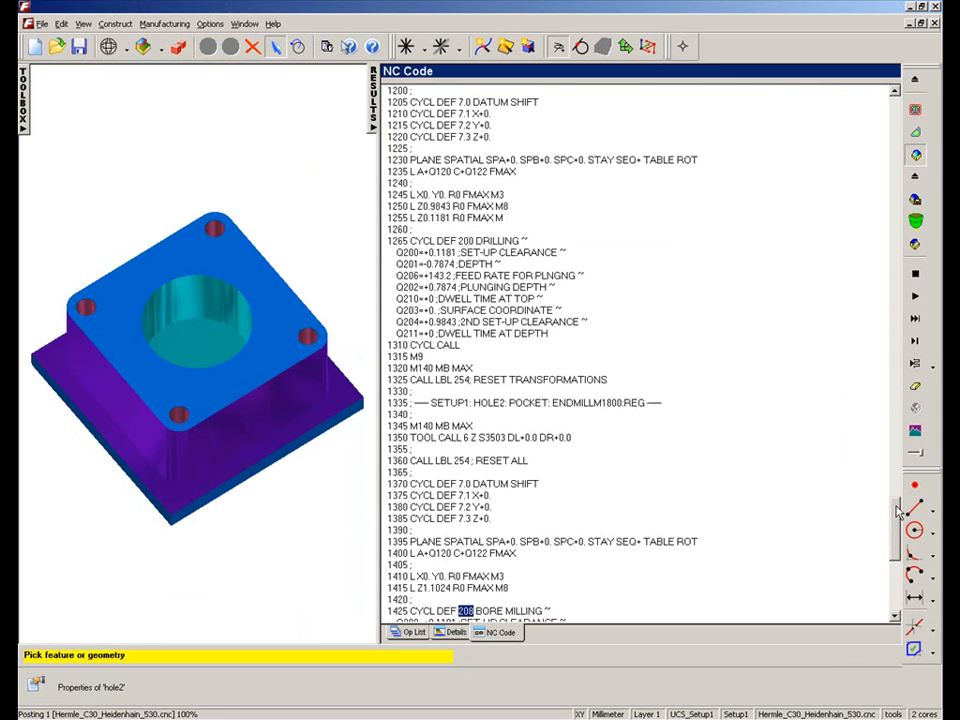
left_click_drag(897, 511, 897, 548)
left_click_drag(544, 408, 370, 310)
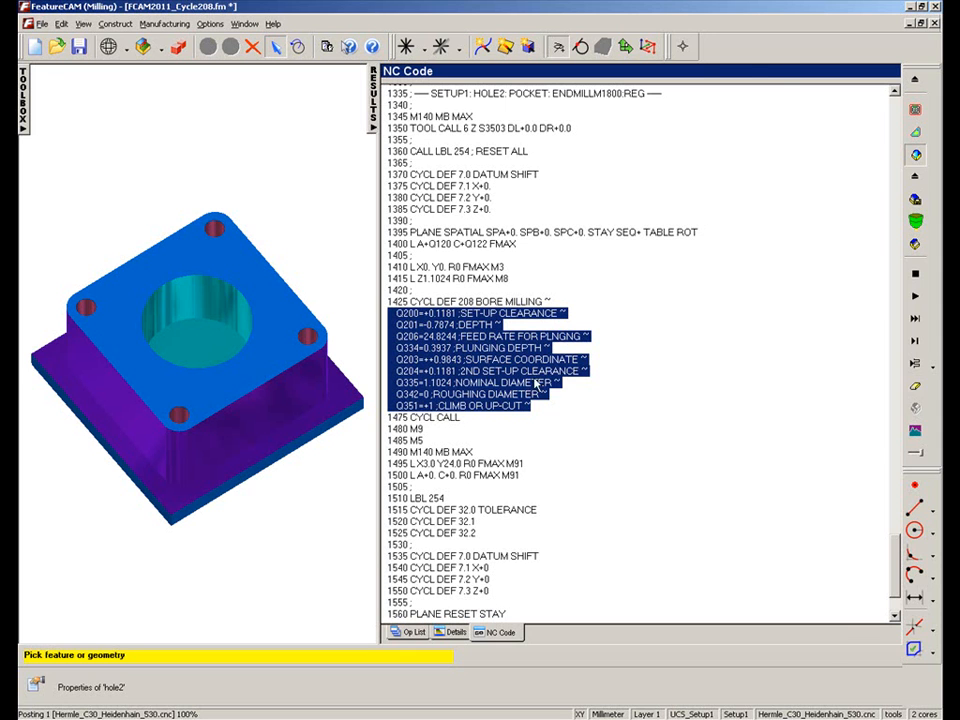
Step: Show the New Machine Posting Cycles diagram beside the NC code and widen the code pane to compare the CYCLE 208 parameters
left_click(22, 84)
left_click(258, 691)
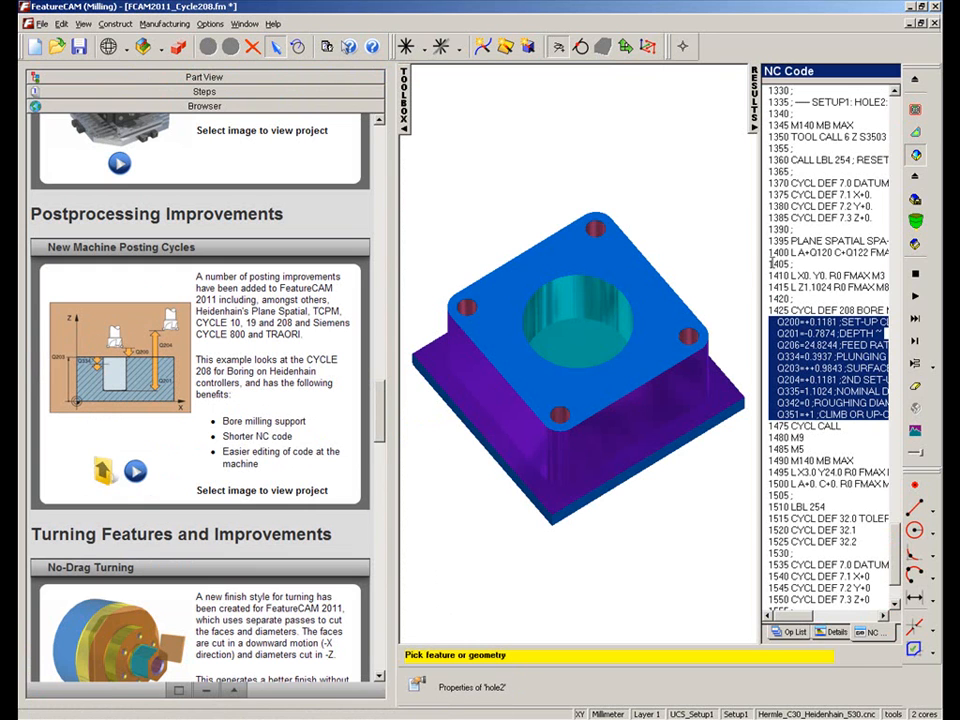
left_click_drag(757, 250, 510, 241)
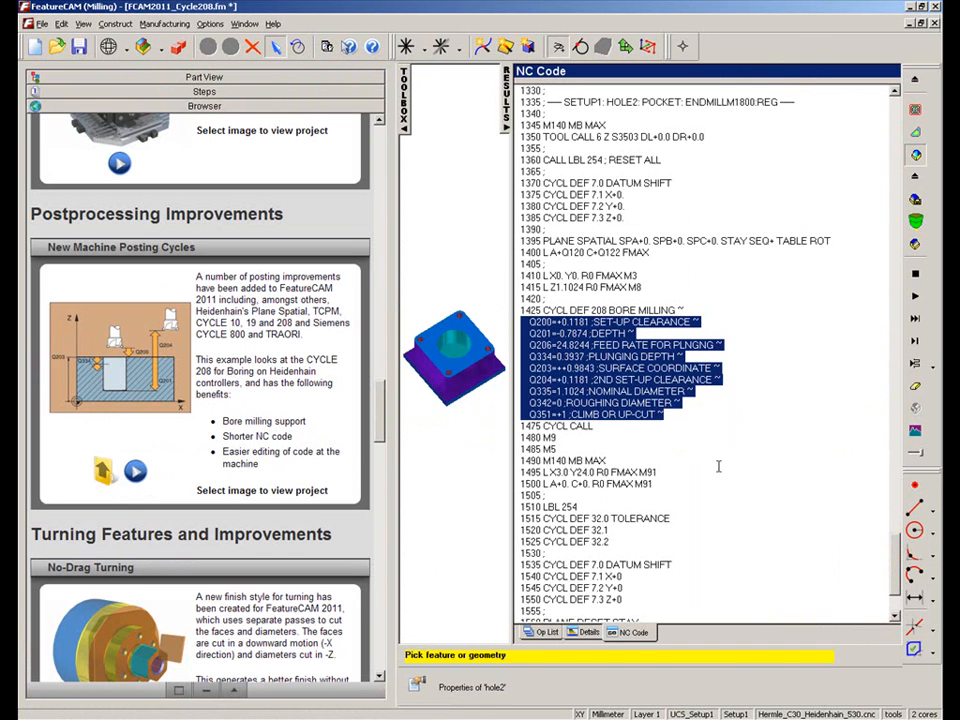